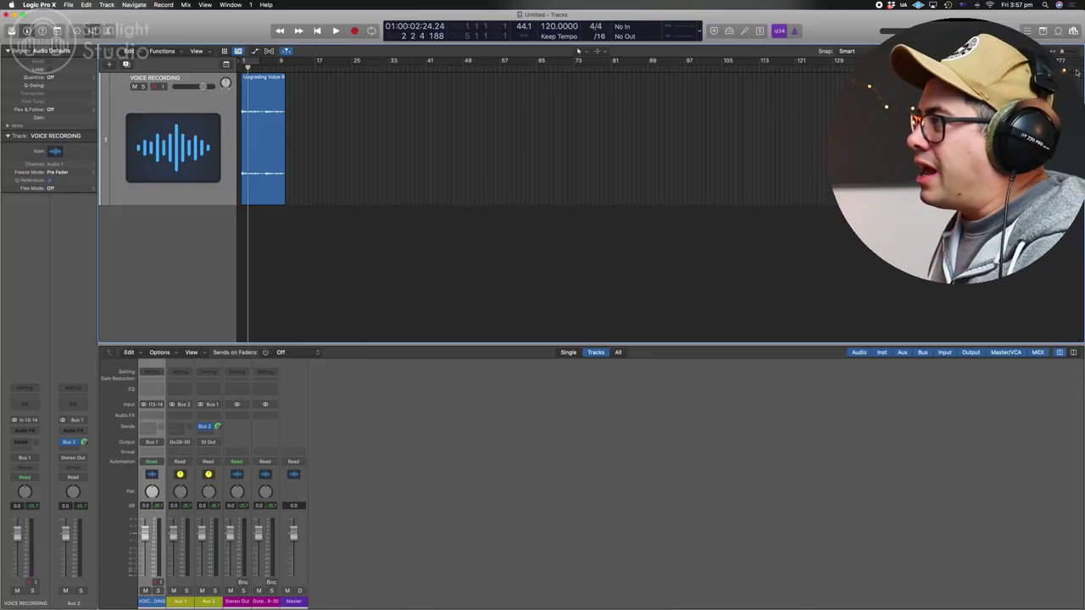
# - Zoom in on the tracks area and select the Upgrading Voice Raw region
pyautogui.press('super+Tab')
pyautogui.press('super+Tab')
pyautogui.press('super+Tab')
pyautogui.press('super+Tab')
pyautogui.press('super+Tab')
pyautogui.press('super+Tab')
pyautogui.press('super+Tab')
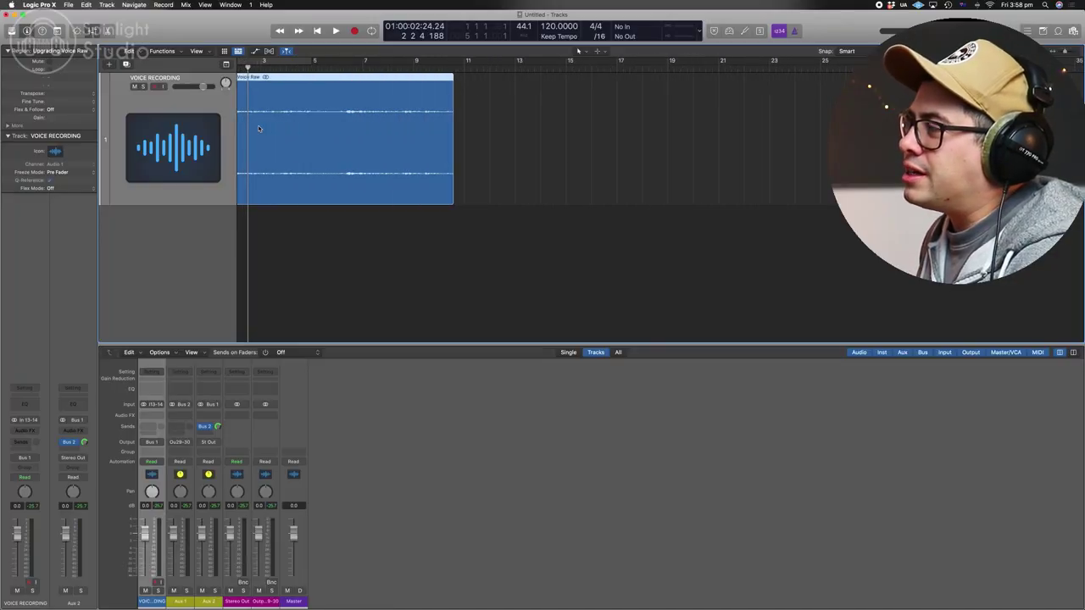
pyautogui.scroll(5, 259, 128)
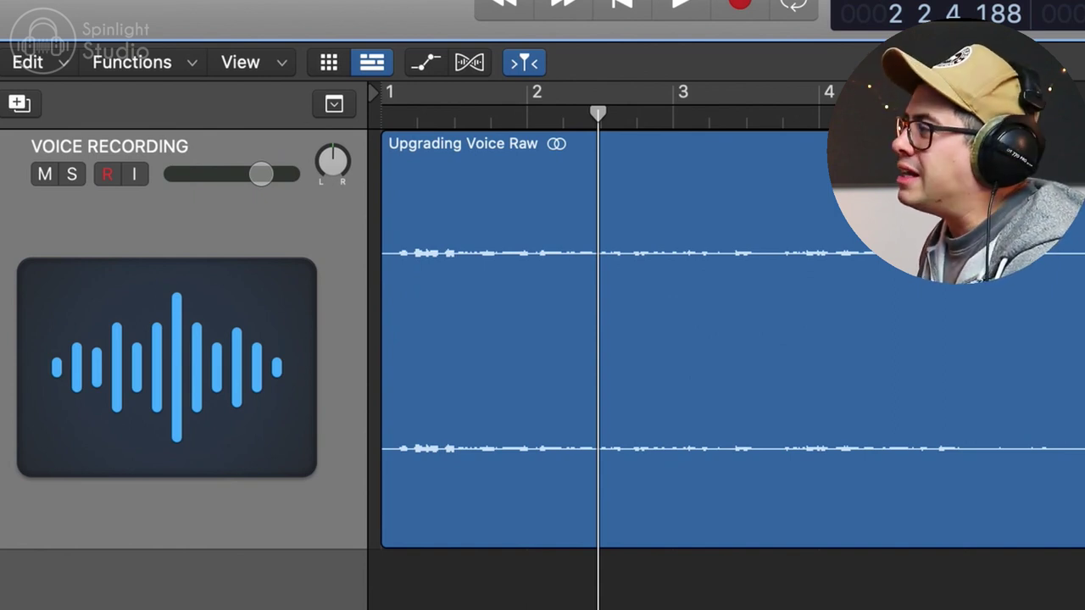
pyautogui.click(589, 313)
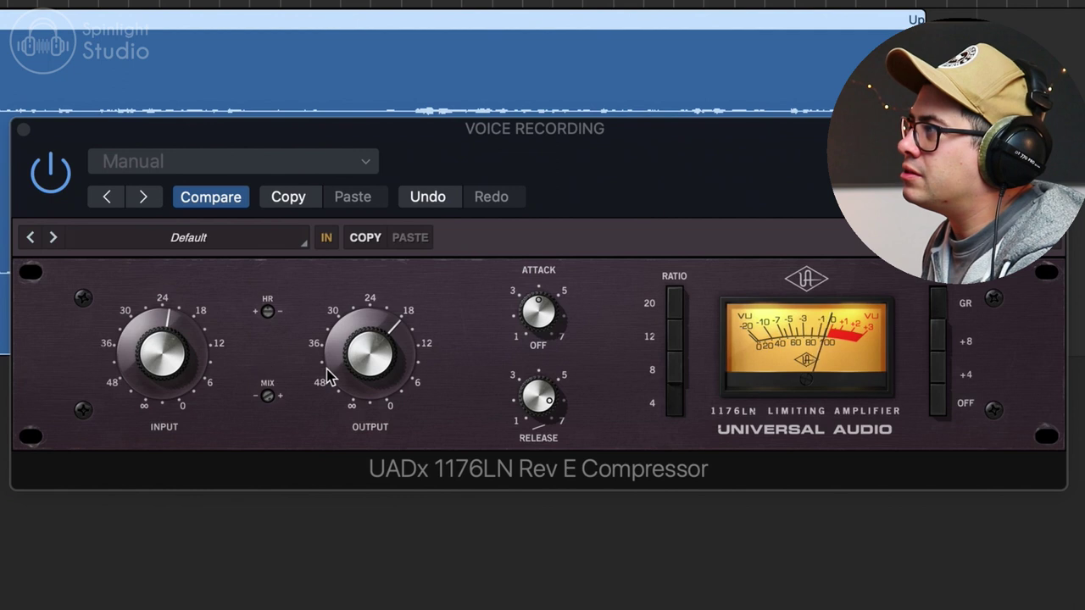
# - Bring the UADx 1176LN compressor window into focus to review its settings
pyautogui.click(397, 385)
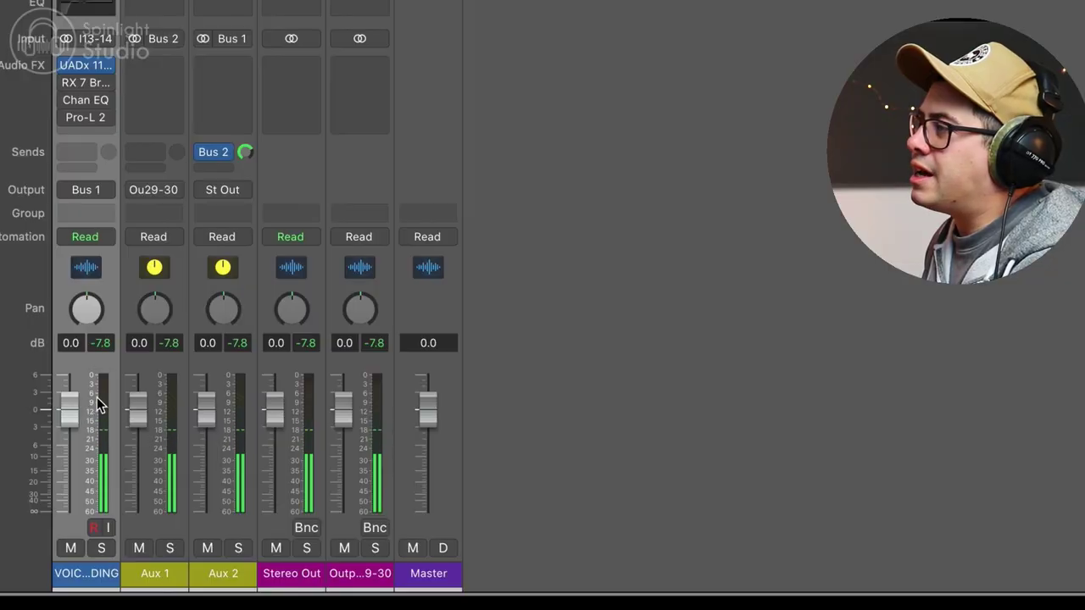
# - Reset the VOICE RECORDING channel's peak level readouts
pyautogui.click(101, 343)
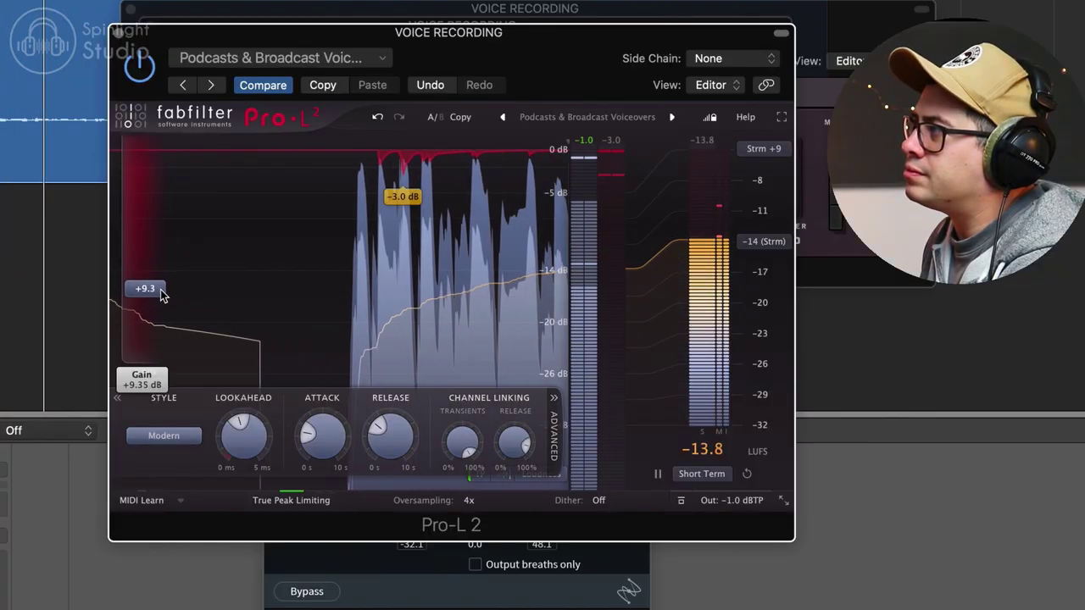
# - Raise the Pro-L 2 limiter gain to about +10 dB
pyautogui.moveTo(160, 289); pyautogui.dragTo(161, 285)
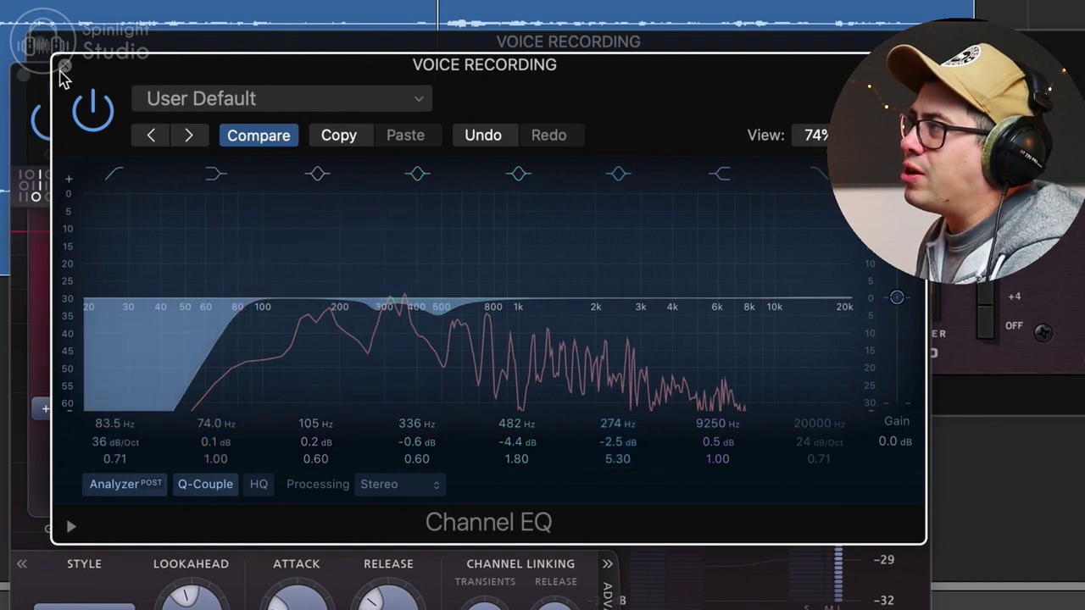
# - Sweep the 274 Hz band into a cut near 278 Hz, then A/B the Channel EQ on and off
pyautogui.moveTo(380, 302); pyautogui.dragTo(379, 254)
pyautogui.moveTo(380, 298); pyautogui.dragTo(381, 368)
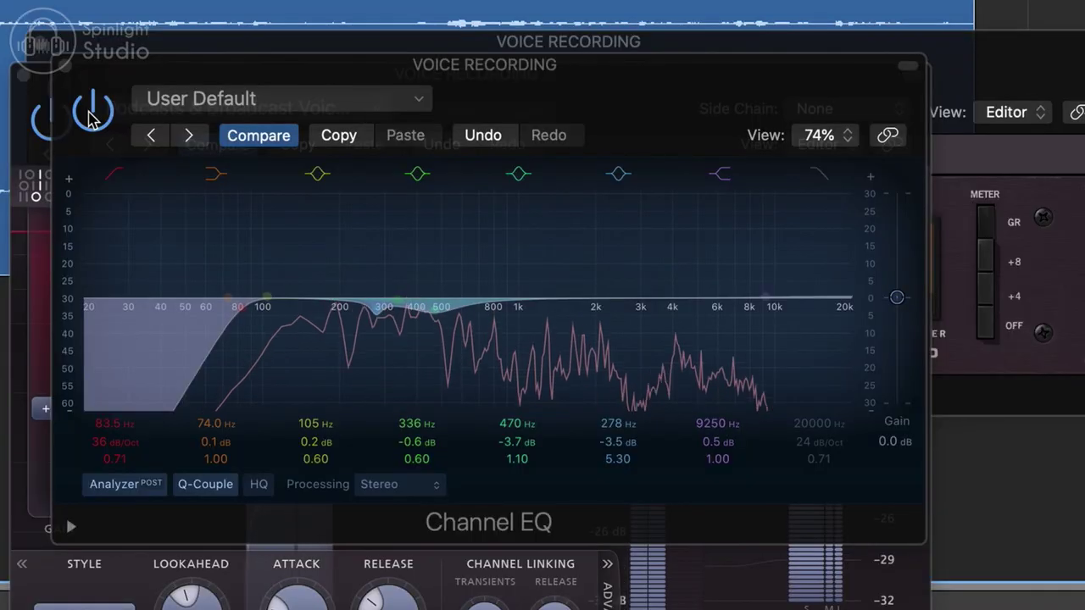
pyautogui.click(92, 113)
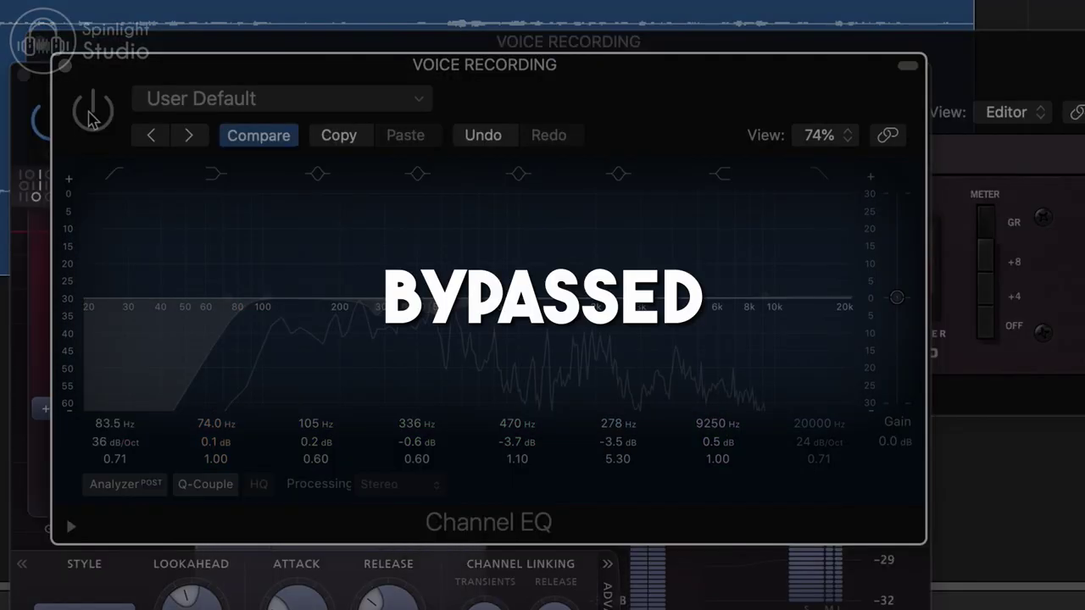
pyautogui.click(92, 113)
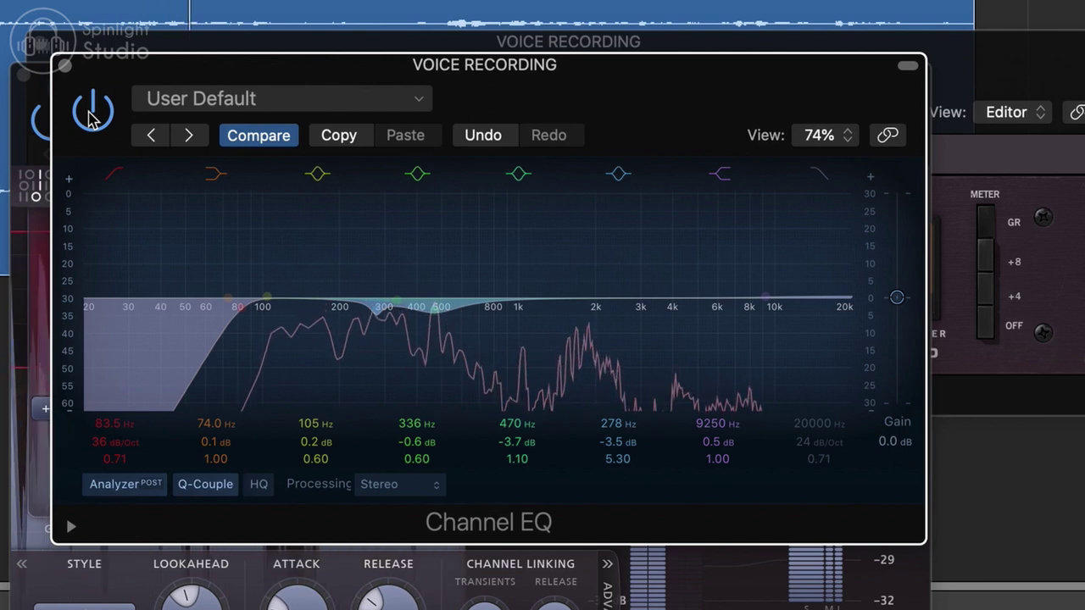
pyautogui.click(93, 112)
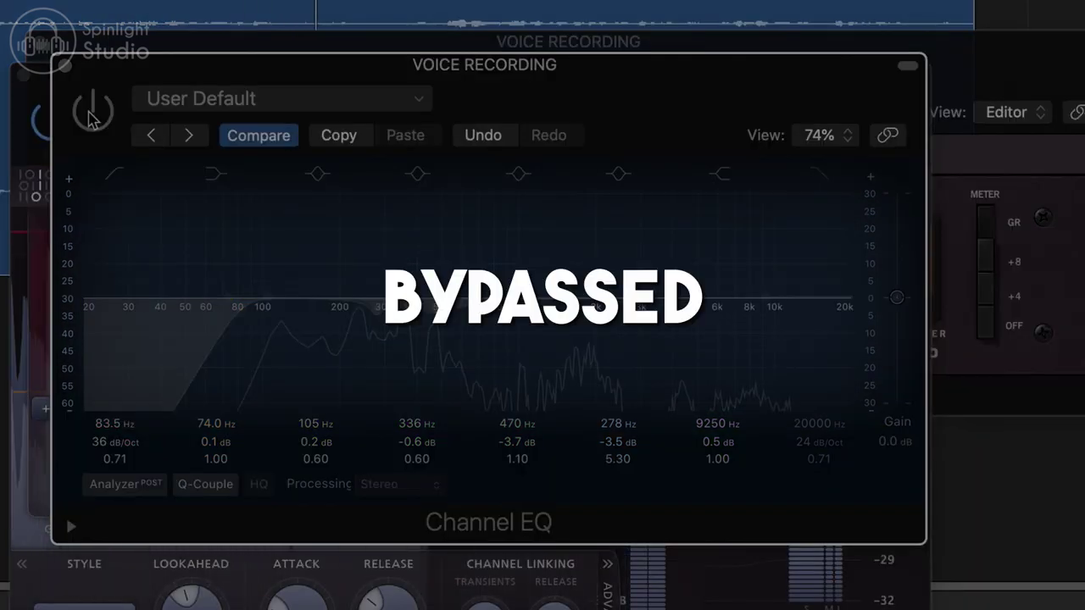
pyautogui.click(92, 113)
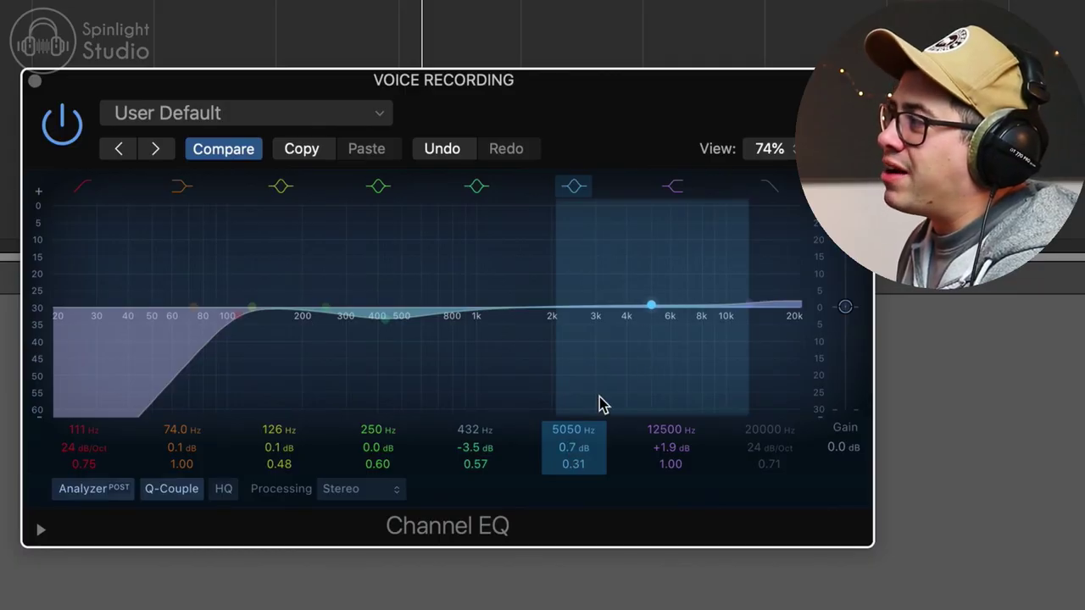
# - Lift the 5100 Hz band slightly and boost the 12600 Hz band to +3.6 dB
pyautogui.moveTo(643, 245); pyautogui.dragTo(649, 244)
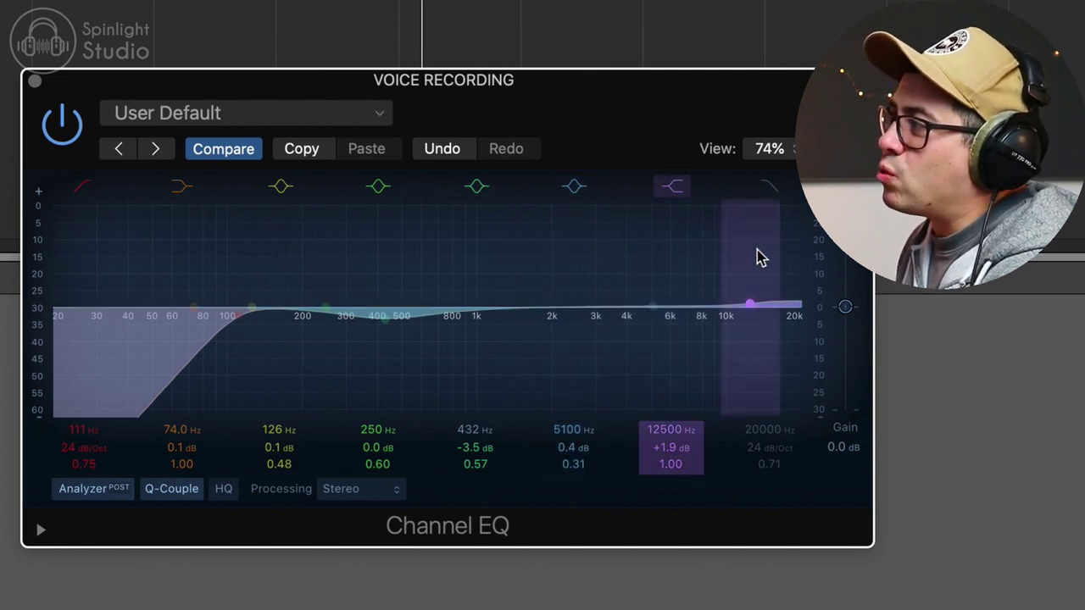
pyautogui.moveTo(761, 260); pyautogui.dragTo(763, 252)
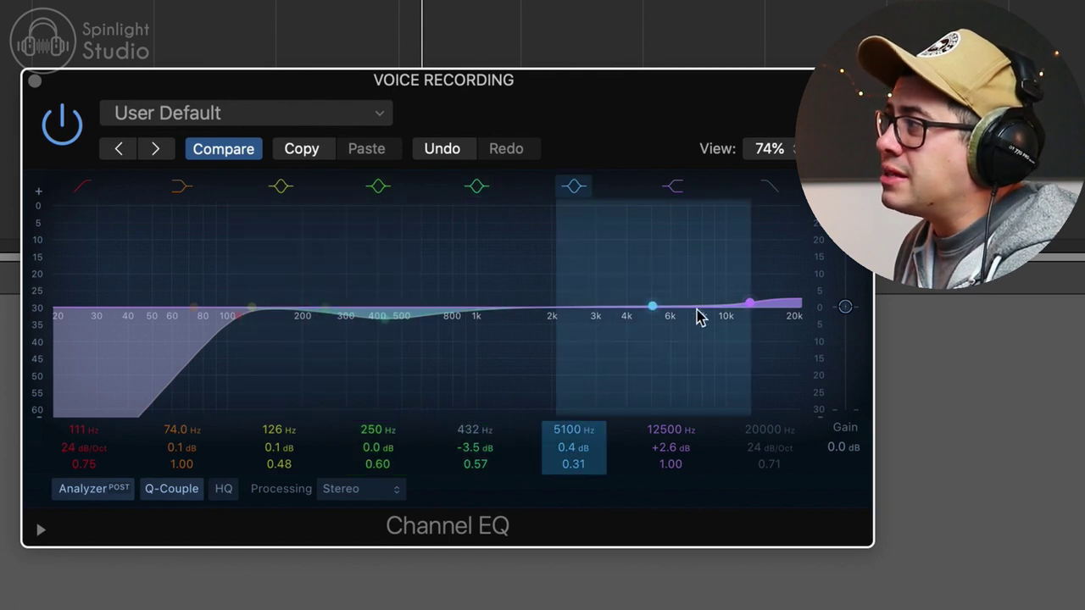
pyautogui.scroll(3, 763, 274)
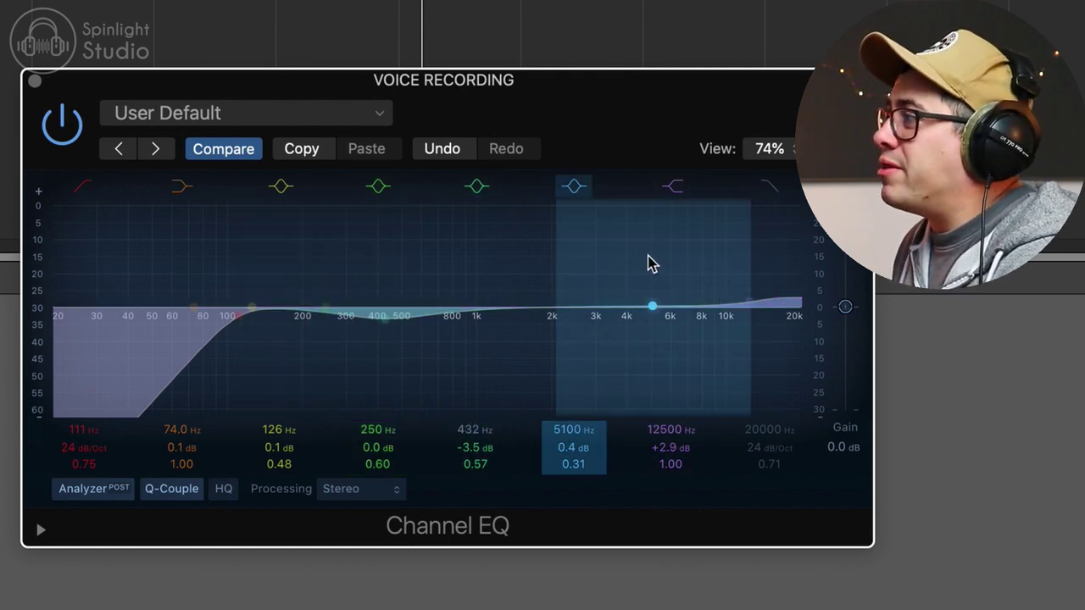
pyautogui.scroll(5, 649, 263)
pyautogui.scroll(-2, 649, 258)
pyautogui.scroll(-1, 649, 261)
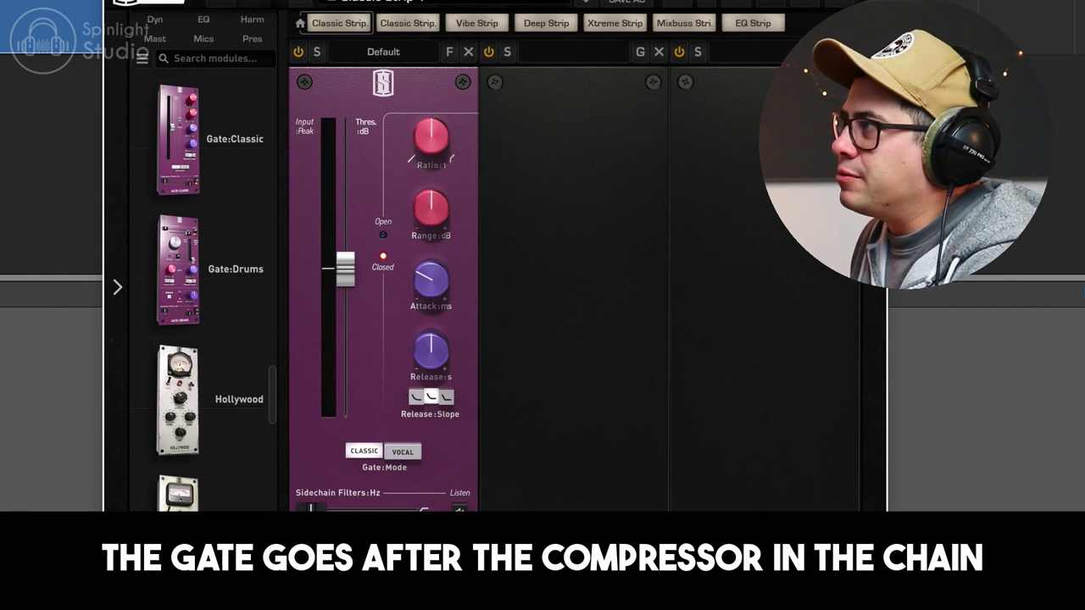
# - Set the Gate:Classic attack to about 0.27 ms and release to about 647 ms
pyautogui.moveTo(435, 292)
pyautogui.mouseDown()
pyautogui.moveTo(436, 254)
pyautogui.moveTo(436, 306)
pyautogui.mouseUp()
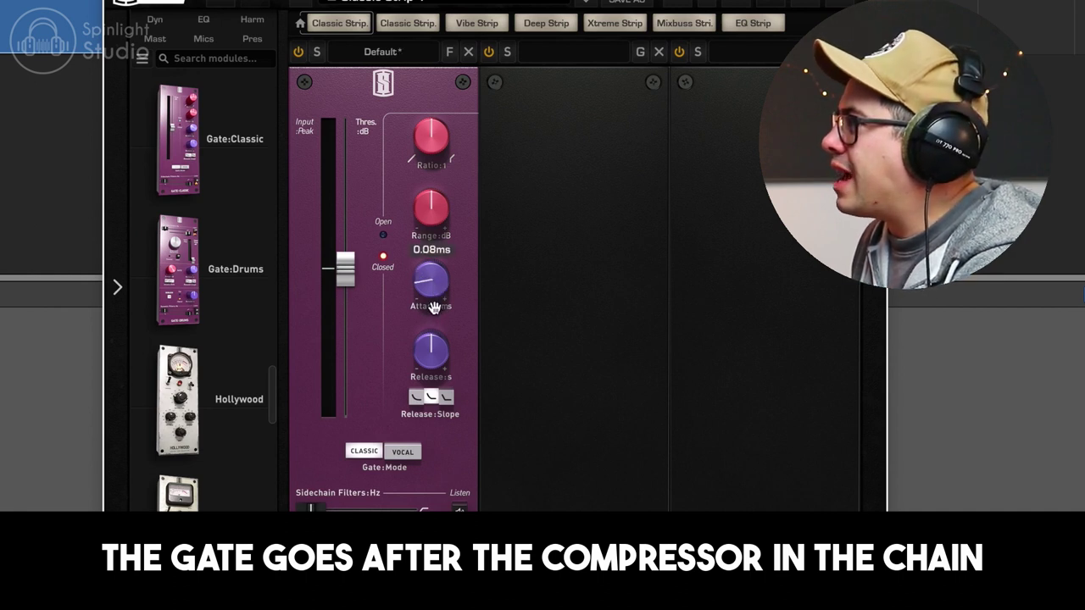
pyautogui.moveTo(432, 350); pyautogui.dragTo(435, 367)
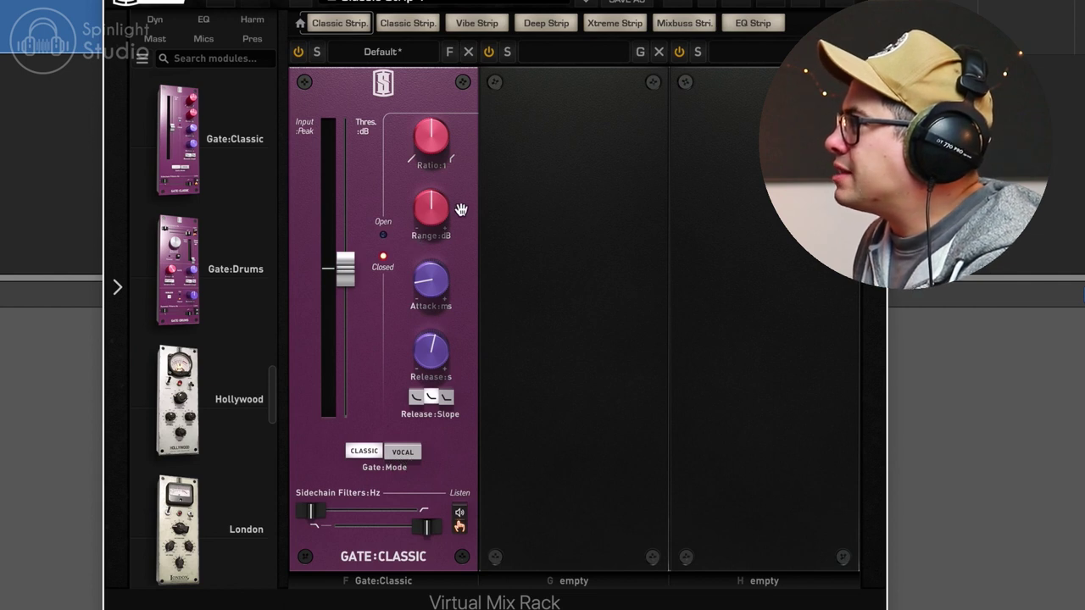
pyautogui.moveTo(432, 215)
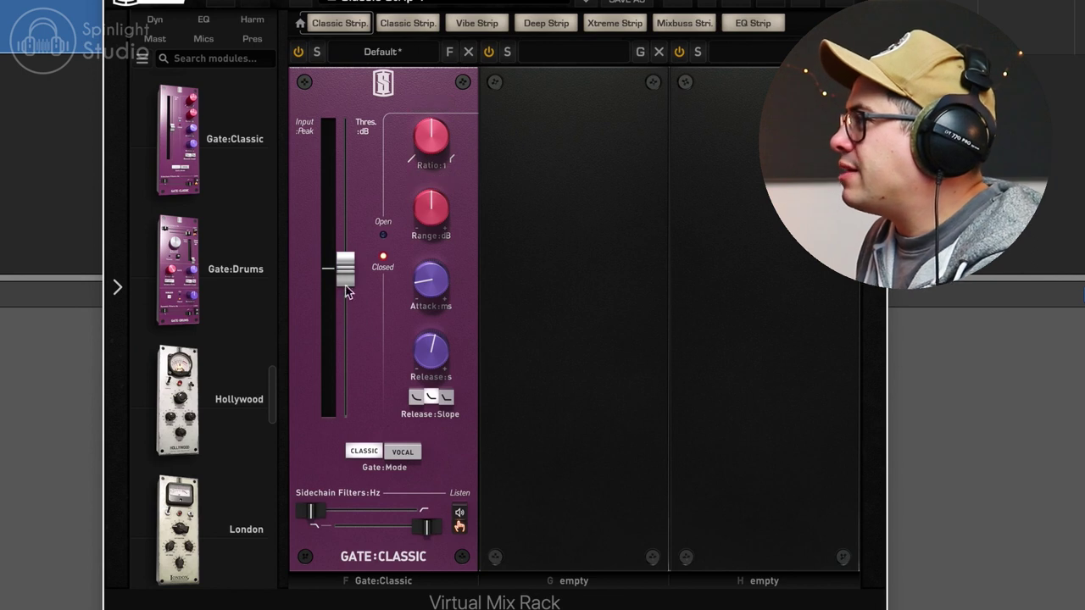
# - Bring the Gate:Classic threshold up to around -28 to -29 dB
pyautogui.moveTo(346, 278); pyautogui.dragTo(356, 234)
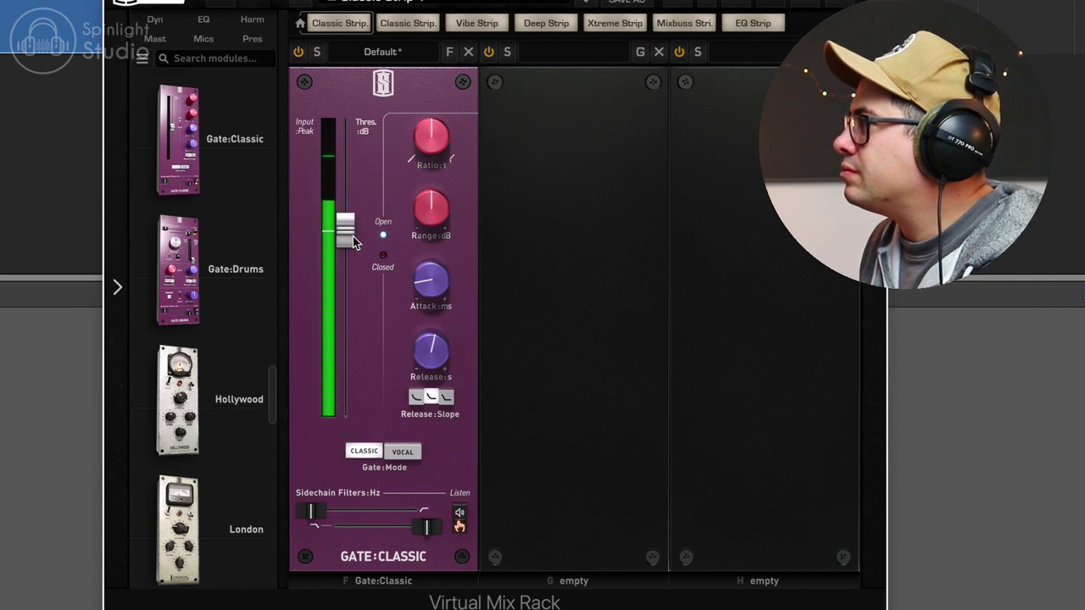
pyautogui.moveTo(354, 243); pyautogui.dragTo(354, 247)
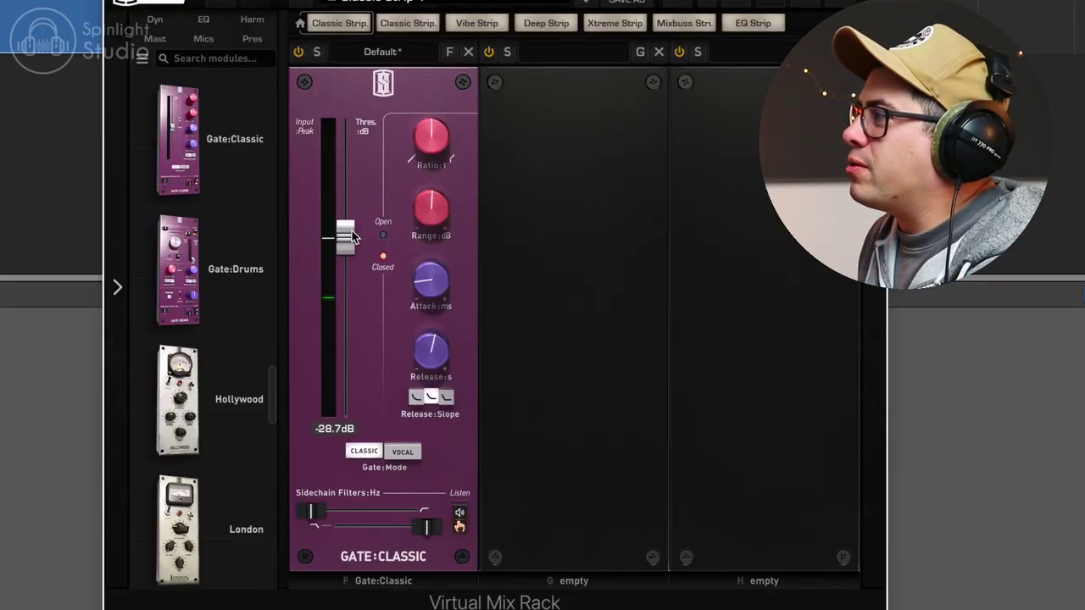
pyautogui.moveTo(352, 237); pyautogui.dragTo(350, 235)
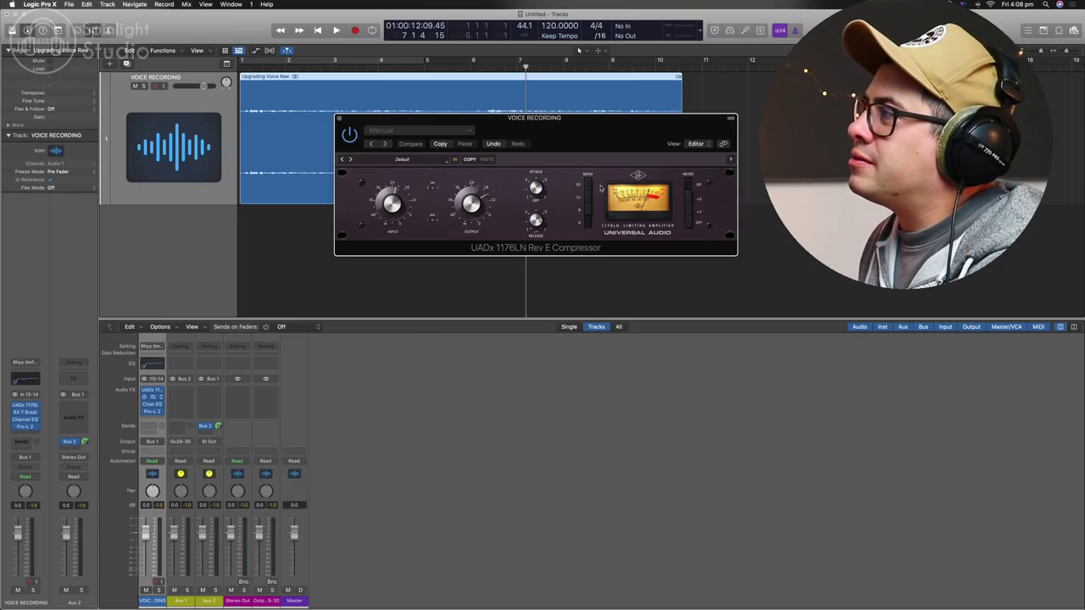
# - Open the RX 7 Breath Control, Channel EQ and Pro-L 2 windows, placing Pro-L 2 lower right
pyautogui.click(152, 397)
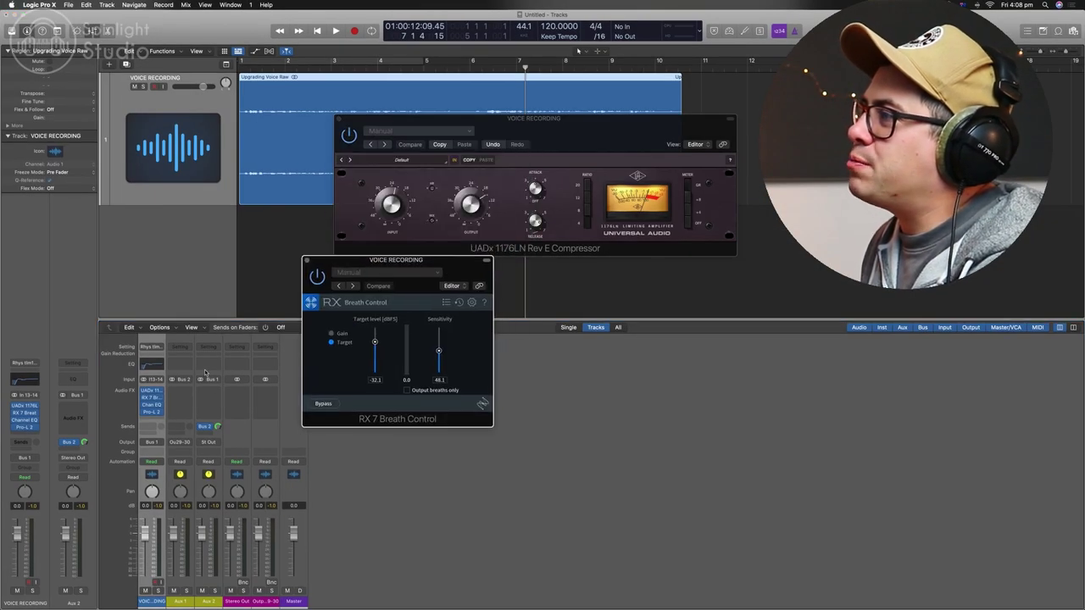
pyautogui.click(153, 405)
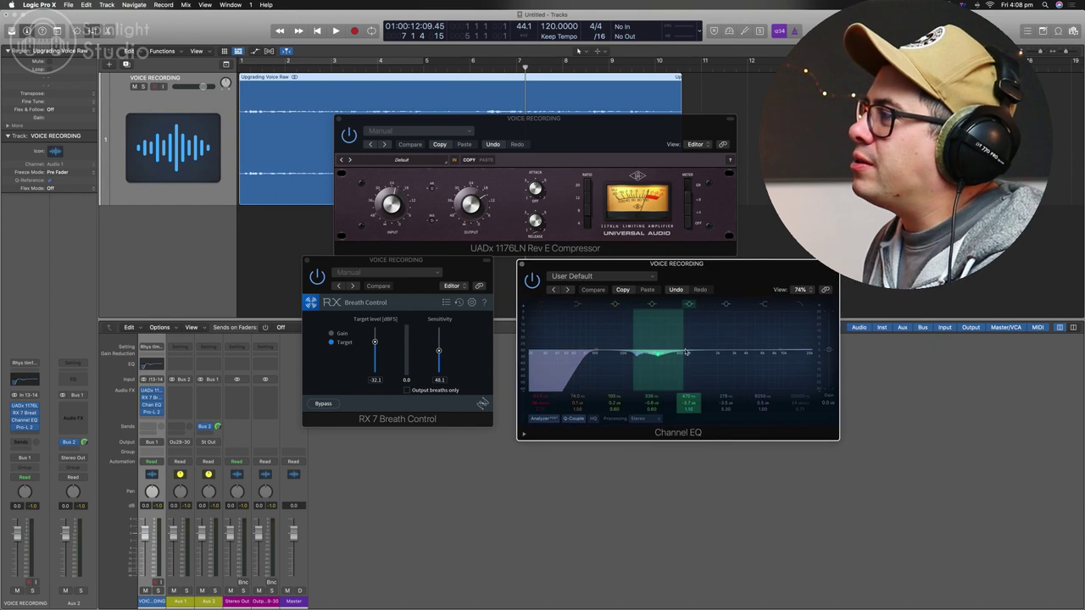
pyautogui.click(153, 413)
pyautogui.moveTo(599, 138); pyautogui.dragTo(633, 353)
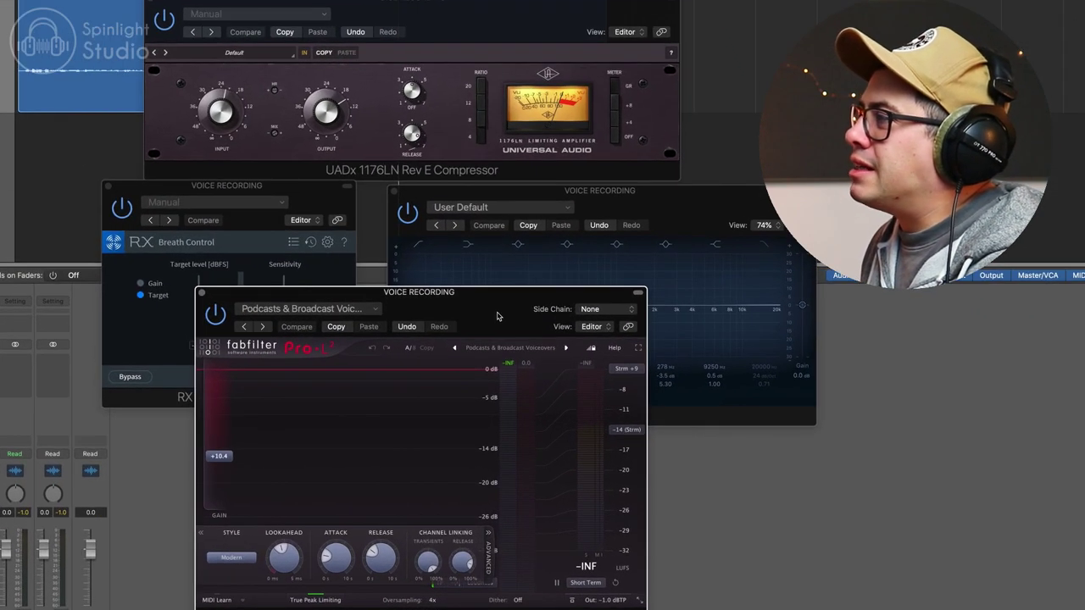